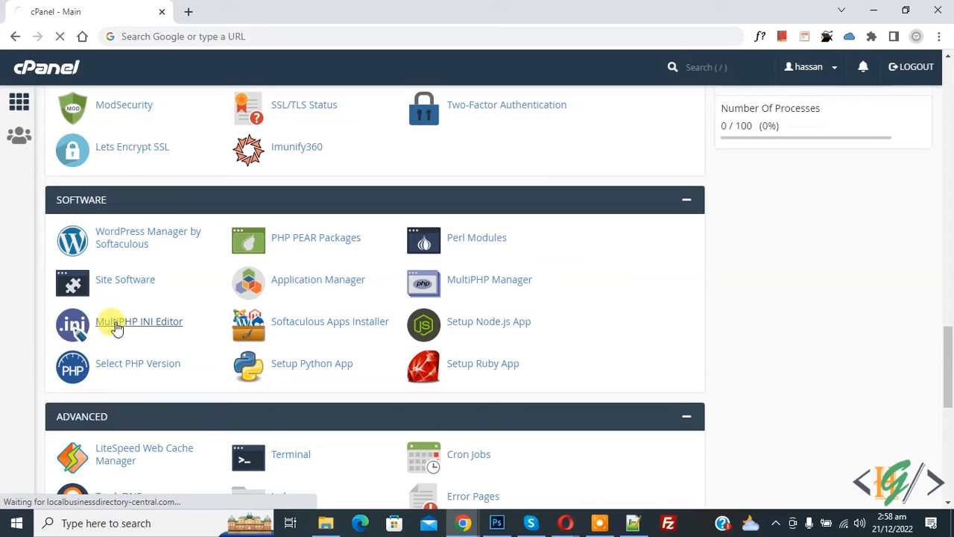
Step: Launch the MultiPHP INI Editor from the cPanel home page's Software section
left_click(116, 324)
Step: Choose danascustomcreations.net as the location to load its PHP directives
left_click_drag(160, 112, 277, 113)
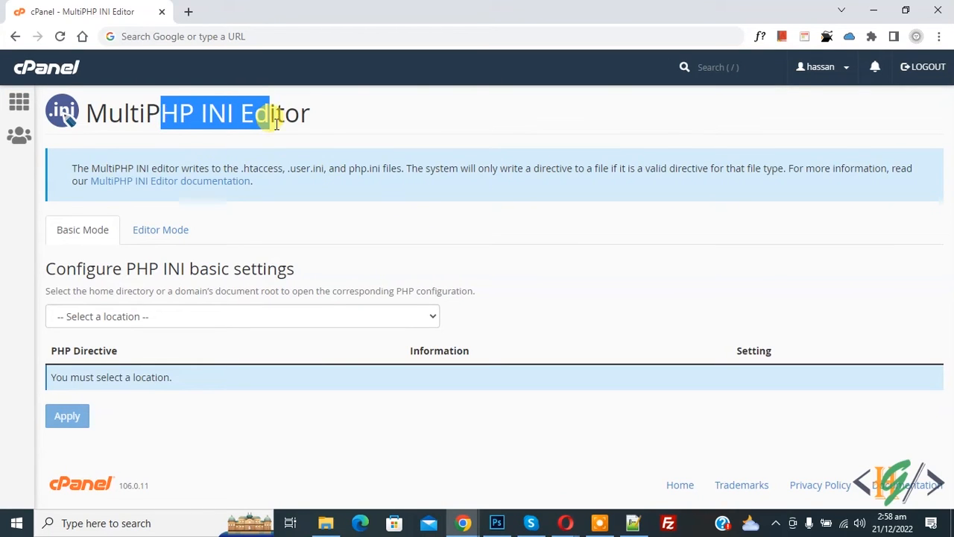
left_click(317, 119)
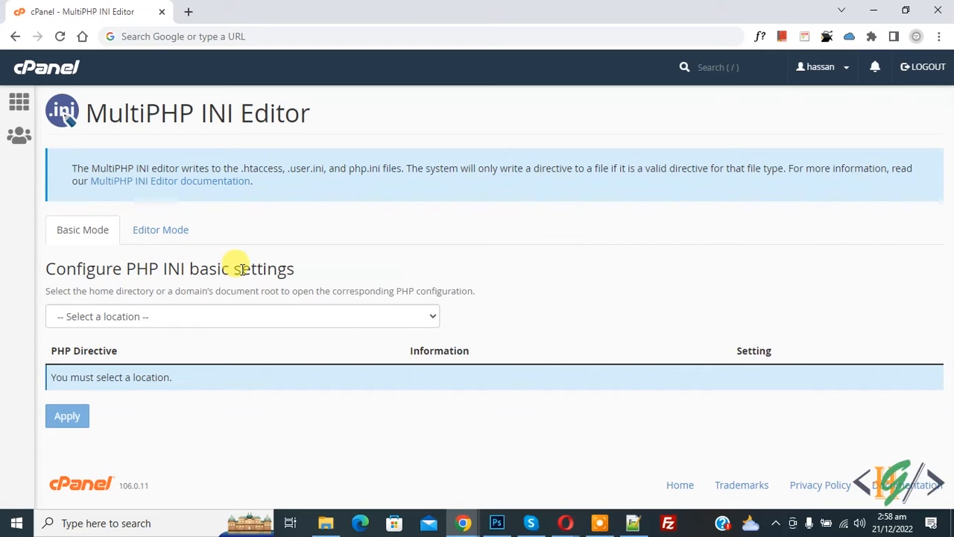
left_click(179, 318)
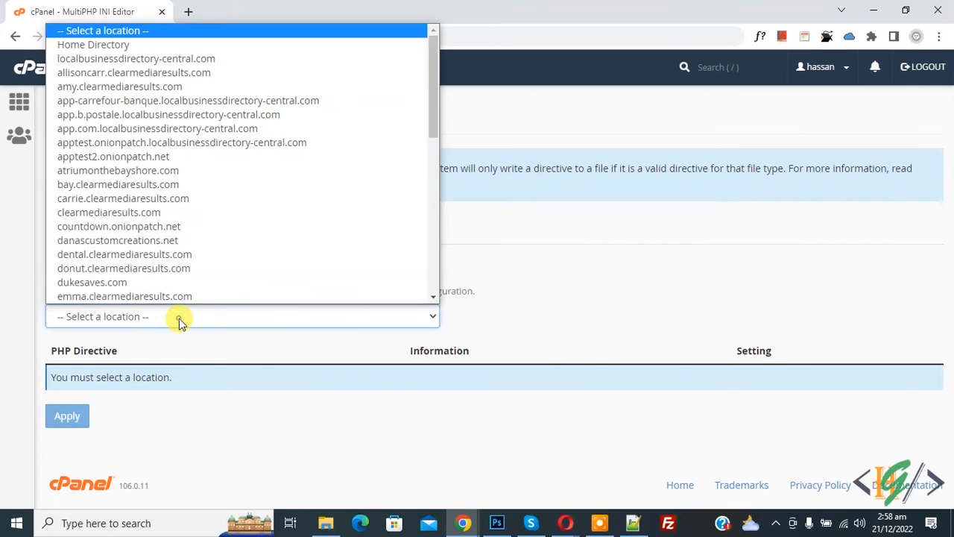
left_click(162, 237)
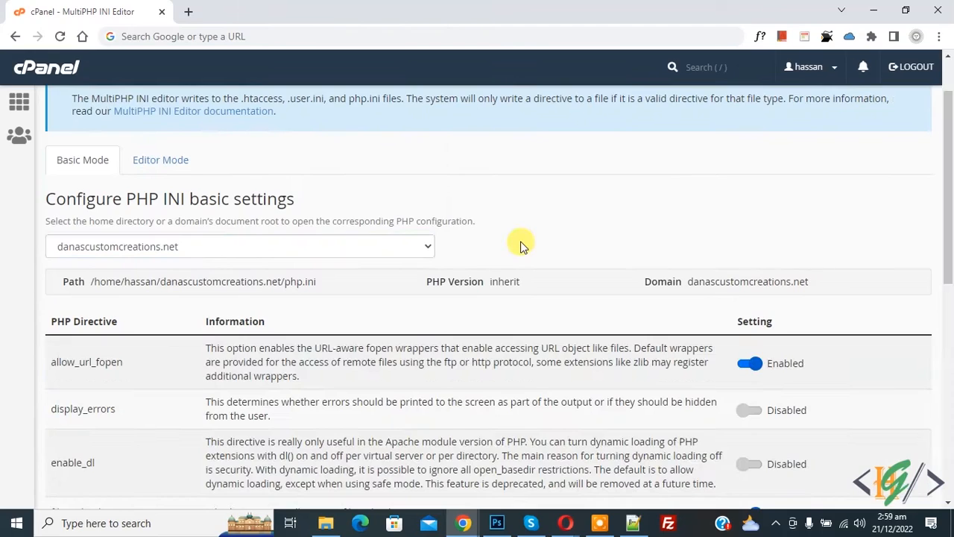
scroll(521, 246, "down", 2)
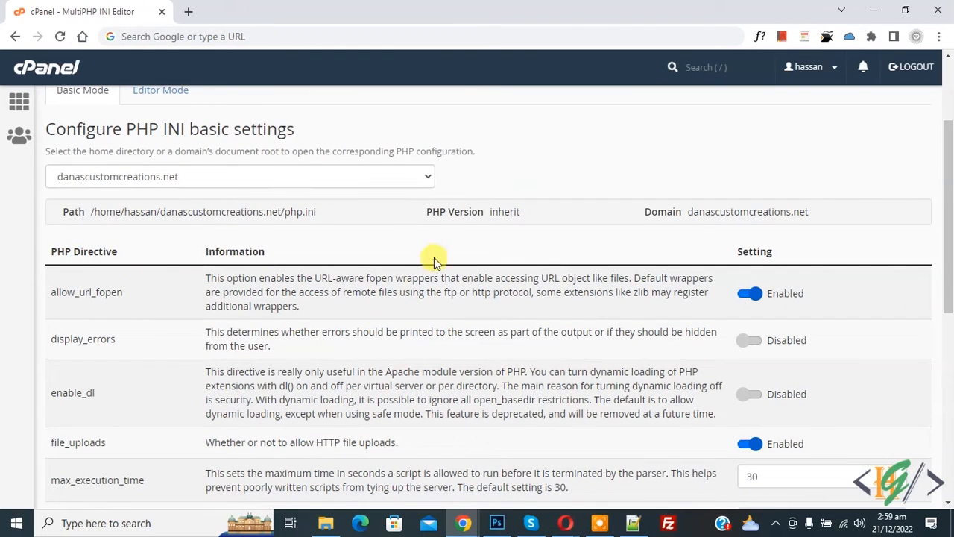
scroll(335, 220, "down", 5)
scroll(335, 220, "down", 3)
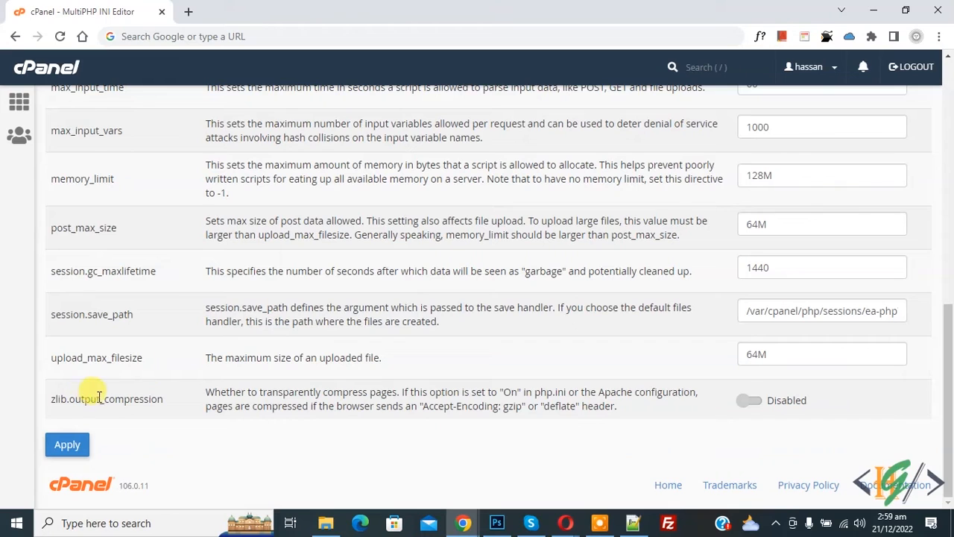
Step: Switch zlib.output_compression to Enabled for danascustomcreations.net
left_click(750, 402)
Step: Apply the Enabled zlib.output_compression setting for the domain
left_click(757, 406)
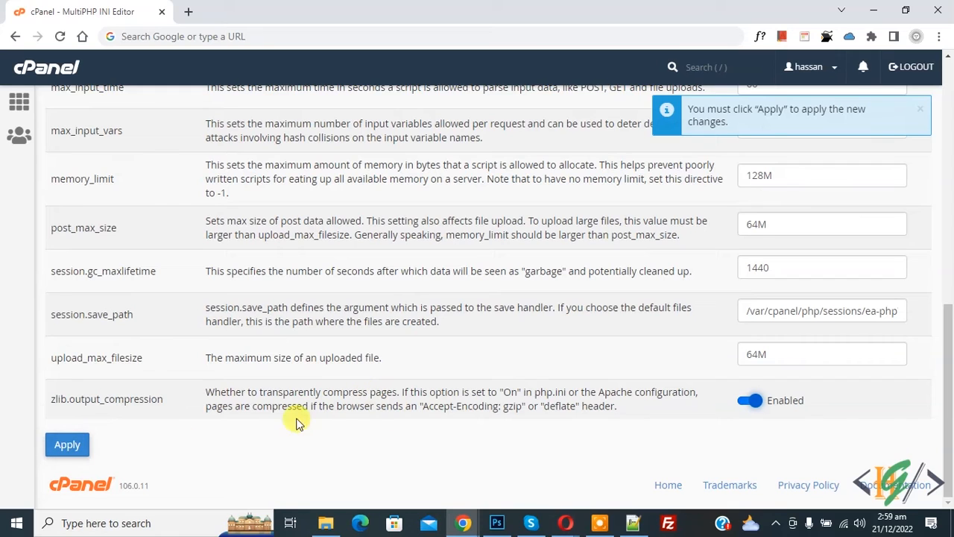
left_click(67, 444)
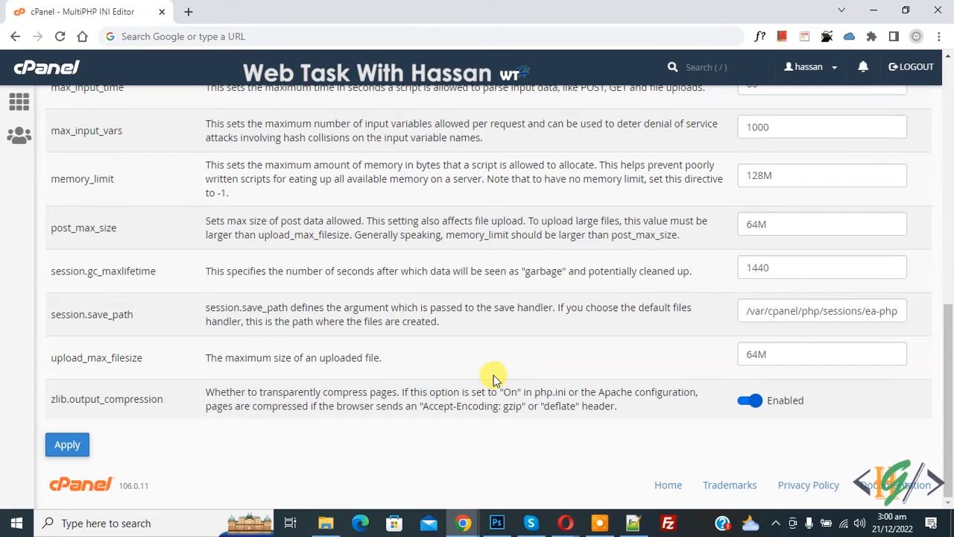
Step: Switch zlib.output_compression back to Disabled and apply the settings
left_click(751, 403)
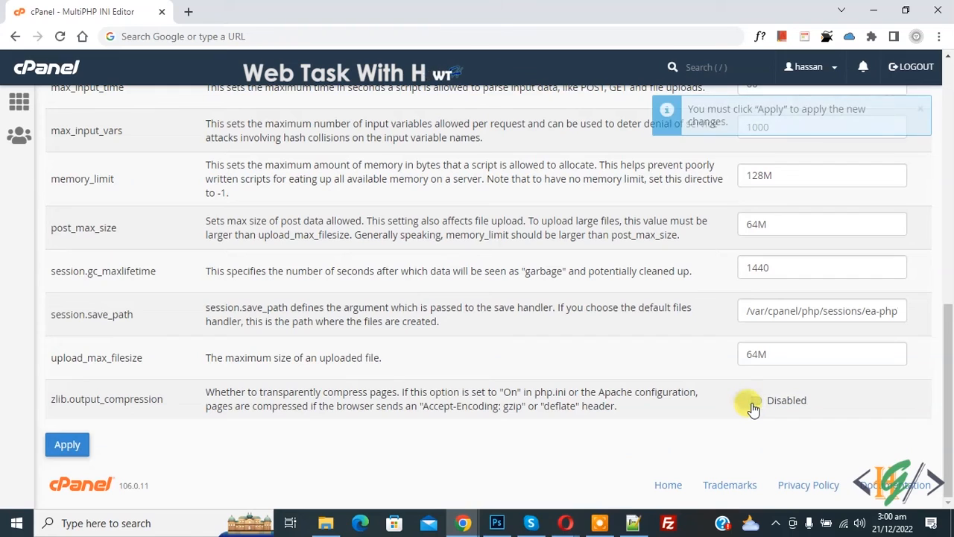
left_click(67, 444)
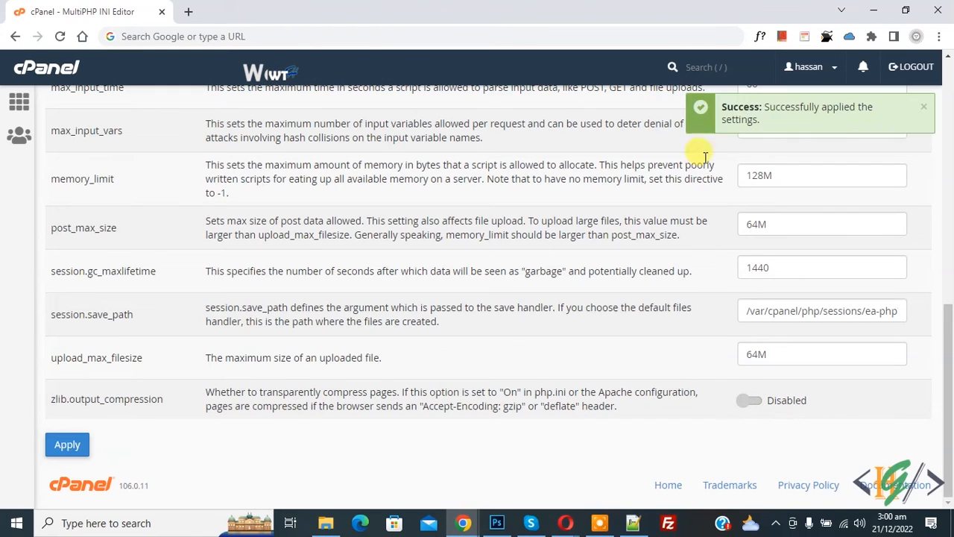